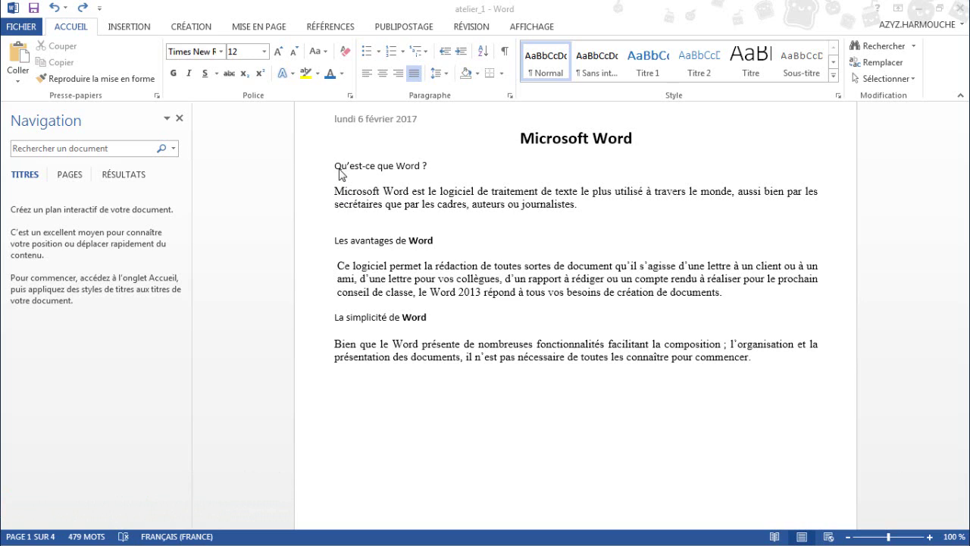
# Make the heading "Qu'est-ce que Word ?" bold, italic and Gabriola
pyautogui.moveTo(335, 166); pyautogui.dragTo(427, 169)
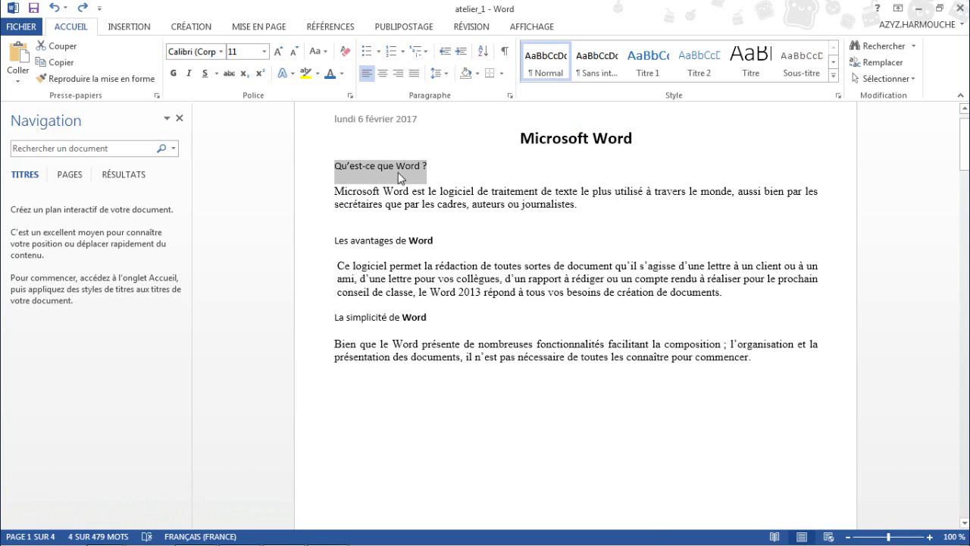
pyautogui.click(174, 74)
pyautogui.click(188, 73)
pyautogui.click(215, 51)
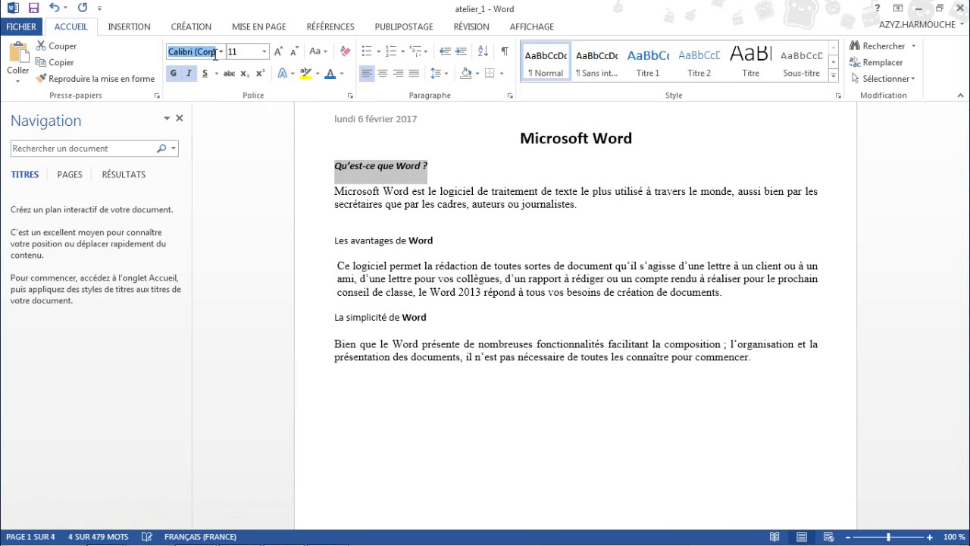
pyautogui.write('Gabriola')
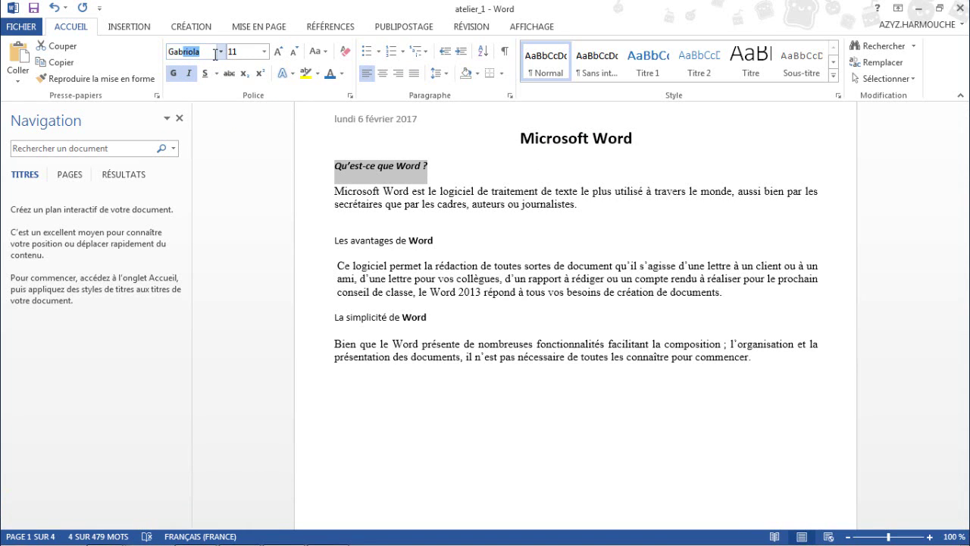
pyautogui.press('Return')
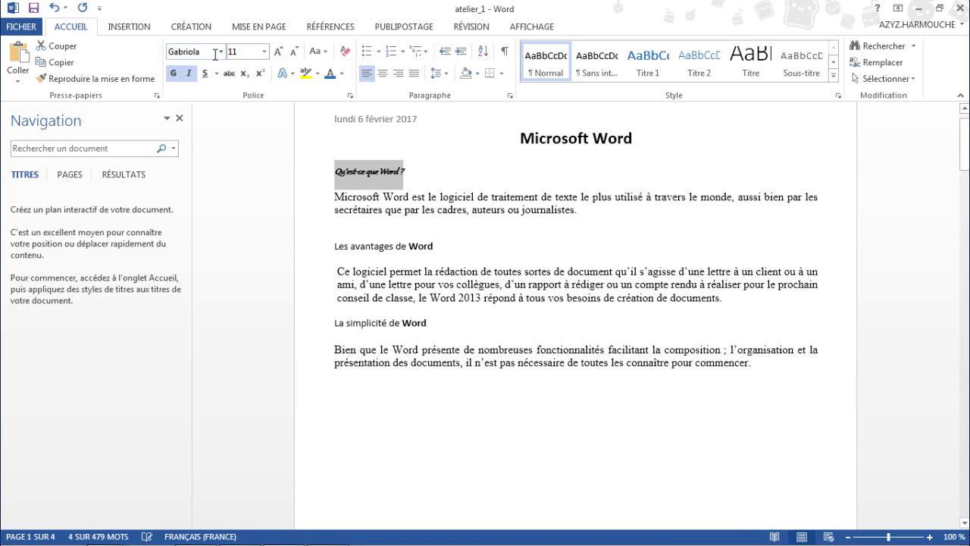
# Enlarge the heading to size 18, color it dark blue, and underline it
pyautogui.click(279, 52)
pyautogui.click(280, 52)
pyautogui.click(280, 52)
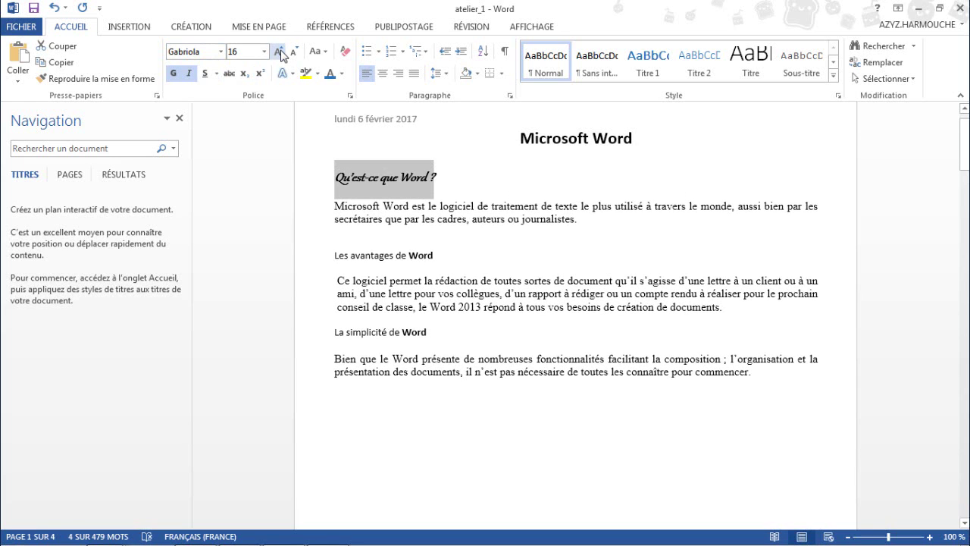
pyautogui.click(280, 51)
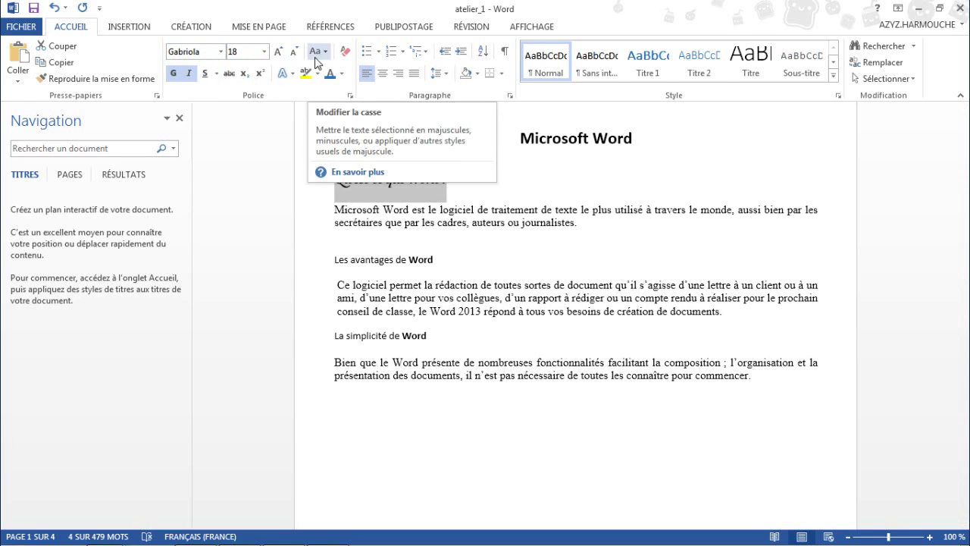
pyautogui.click(343, 73)
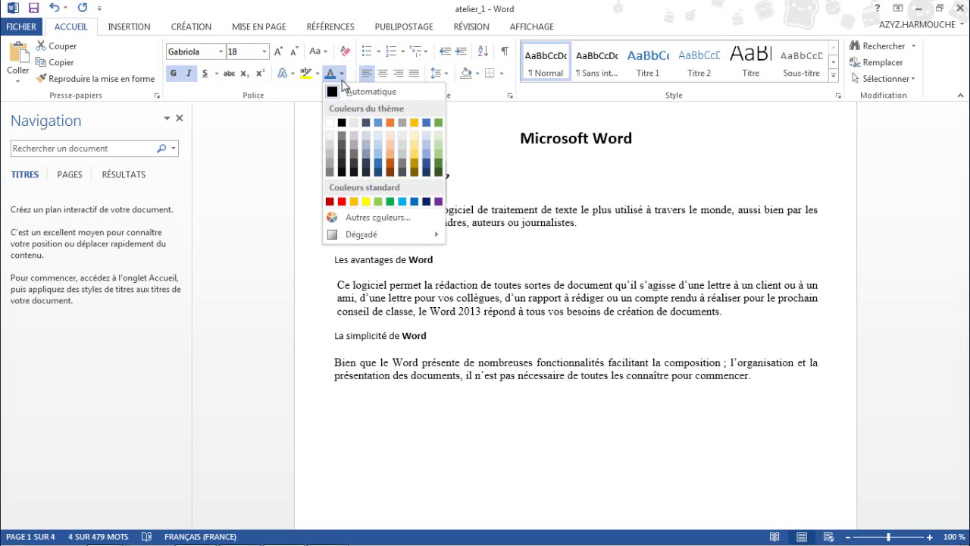
pyautogui.click(426, 172)
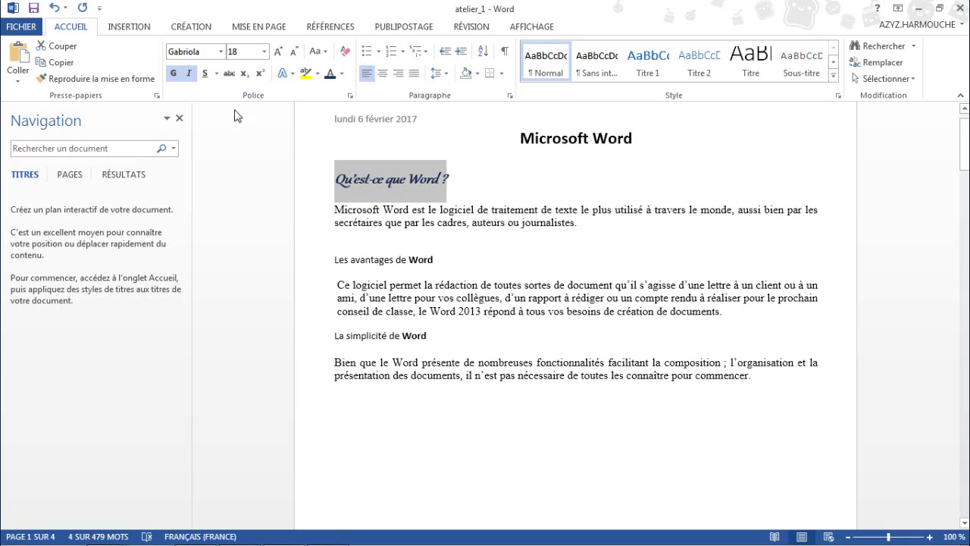
pyautogui.click(205, 73)
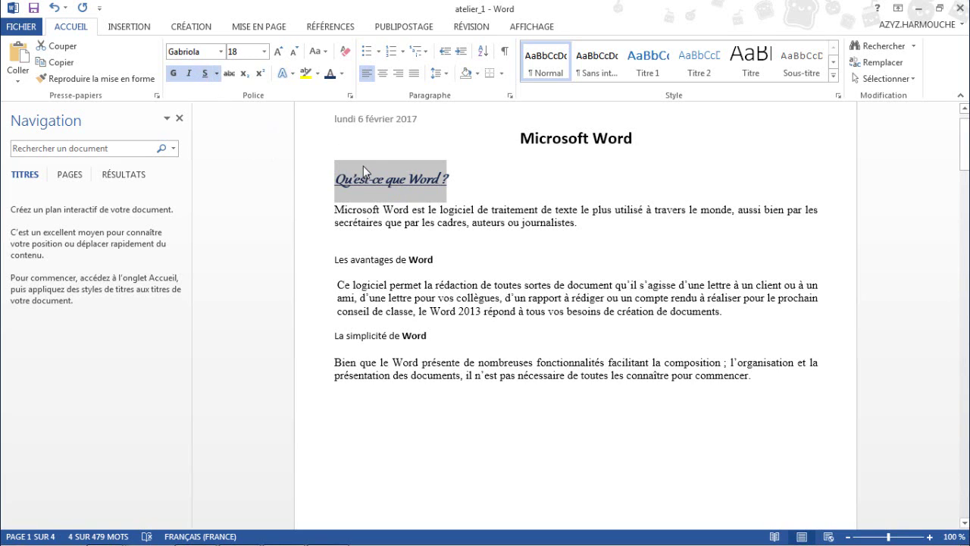
pyautogui.click(378, 188)
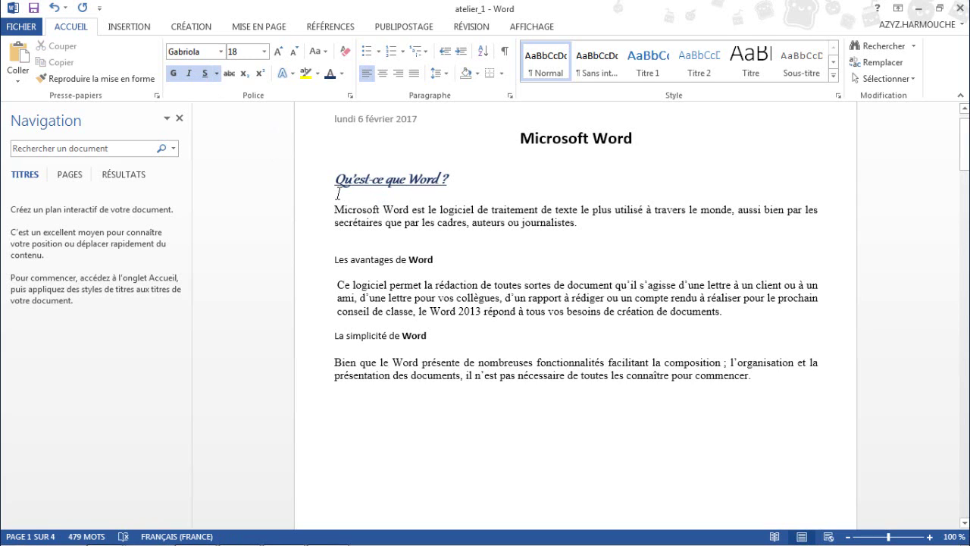
# Copy the first heading's formatting onto "Les avantages de Word" with the format painter
pyautogui.moveTo(334, 259); pyautogui.dragTo(433, 261)
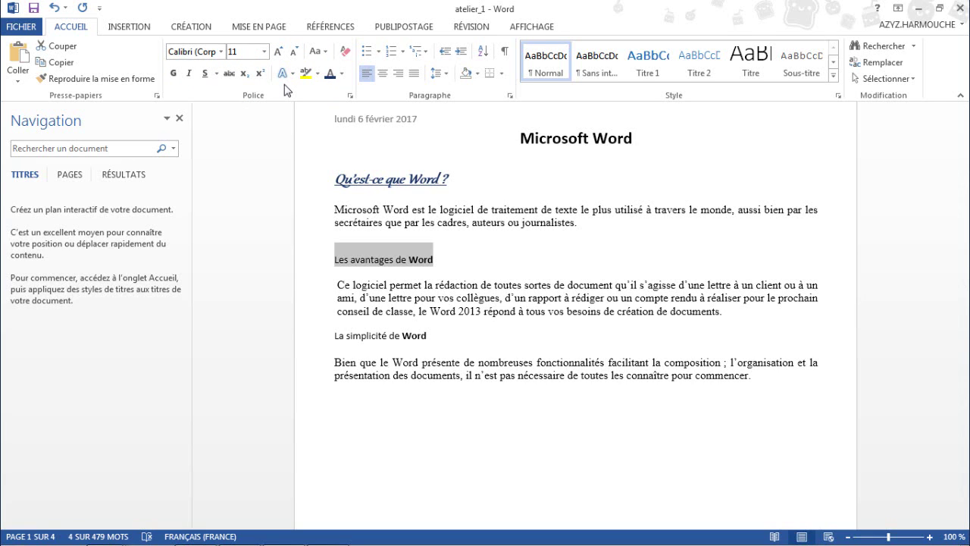
pyautogui.click(375, 178)
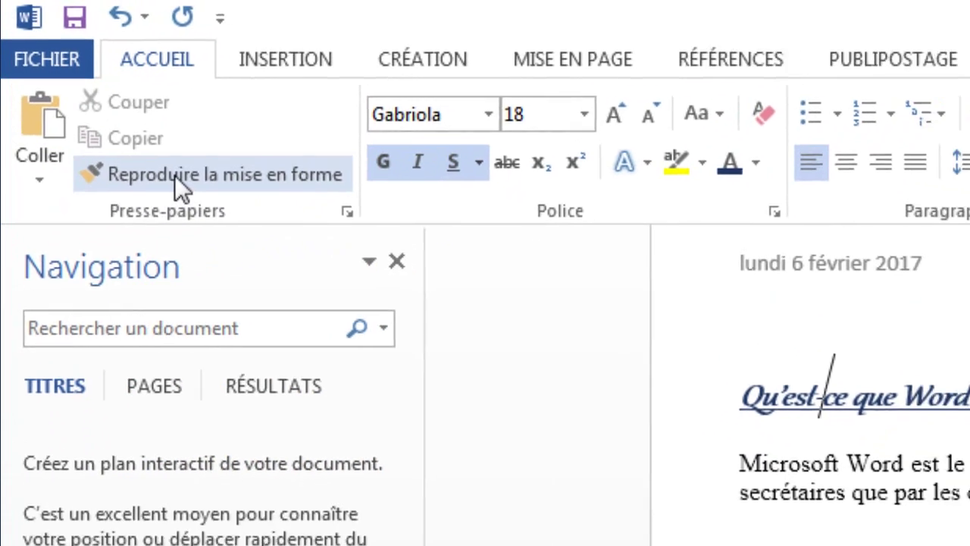
pyautogui.click(174, 175)
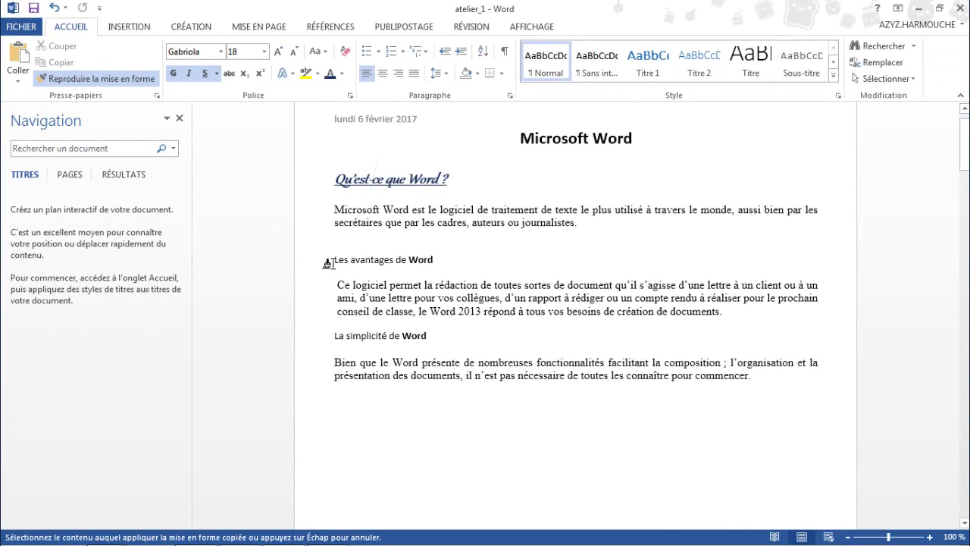
pyautogui.moveTo(329, 260); pyautogui.dragTo(435, 263)
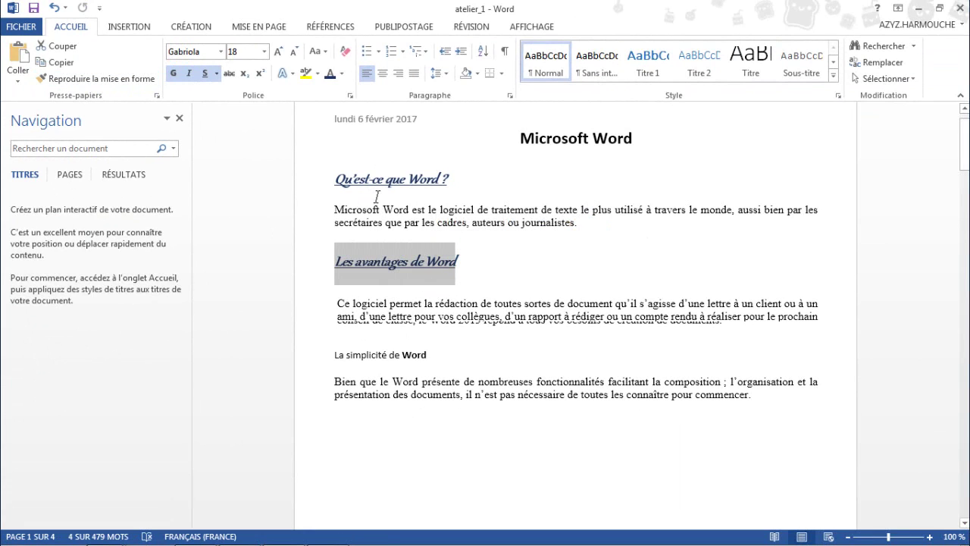
pyautogui.click(378, 266)
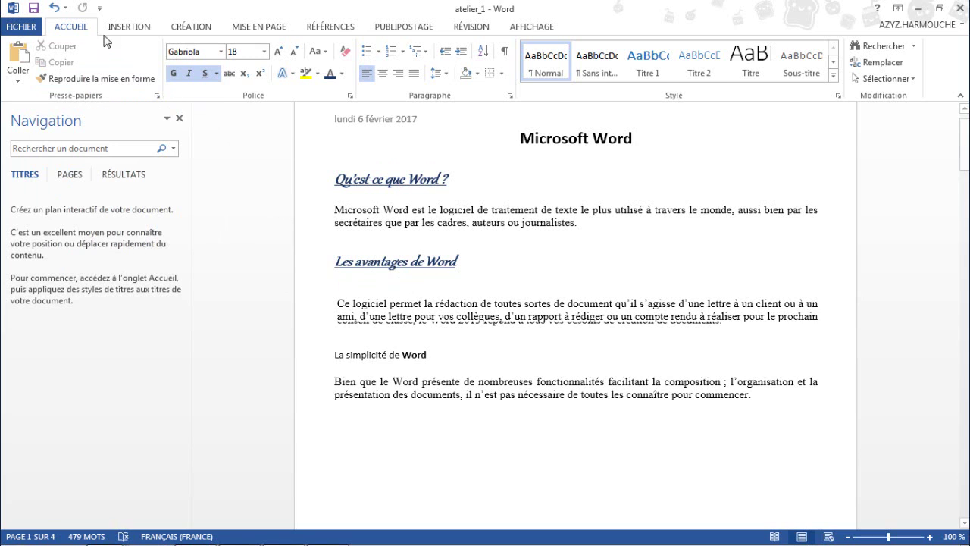
# Undo, then paint the first heading's format onto "Les avantages de Word" and "La simplicité de Word"
pyautogui.click(54, 7)
pyautogui.click(353, 253)
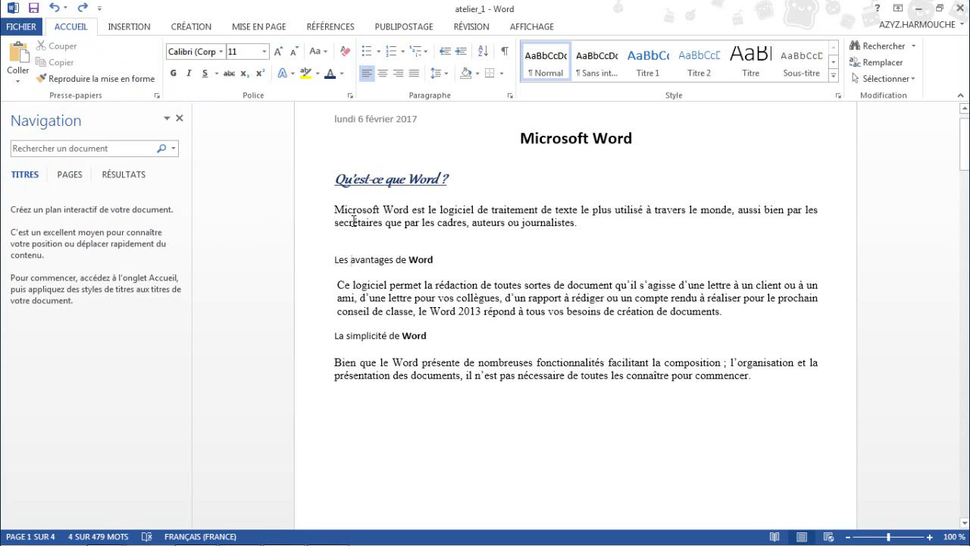
pyautogui.click(362, 180)
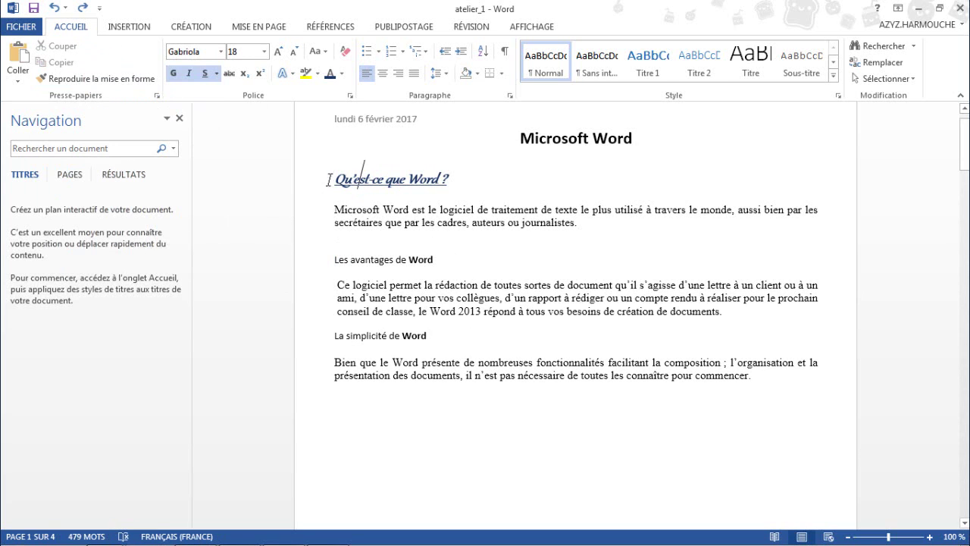
pyautogui.click(94, 81)
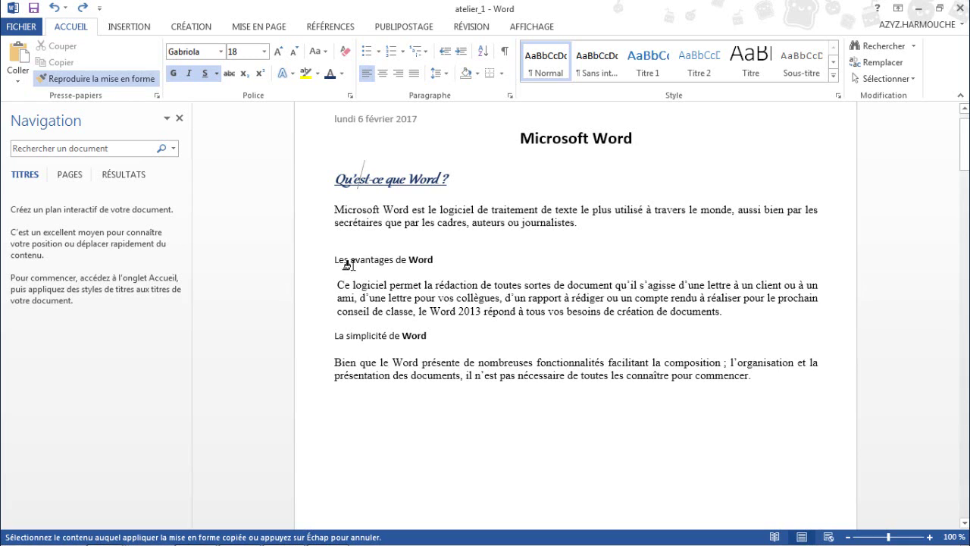
pyautogui.moveTo(332, 262); pyautogui.dragTo(428, 261)
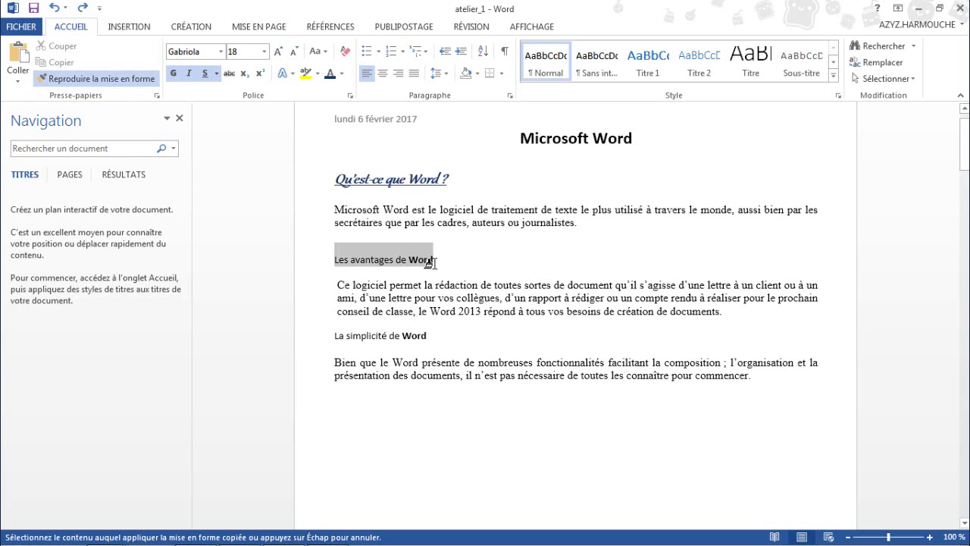
pyautogui.moveTo(332, 354); pyautogui.dragTo(428, 358)
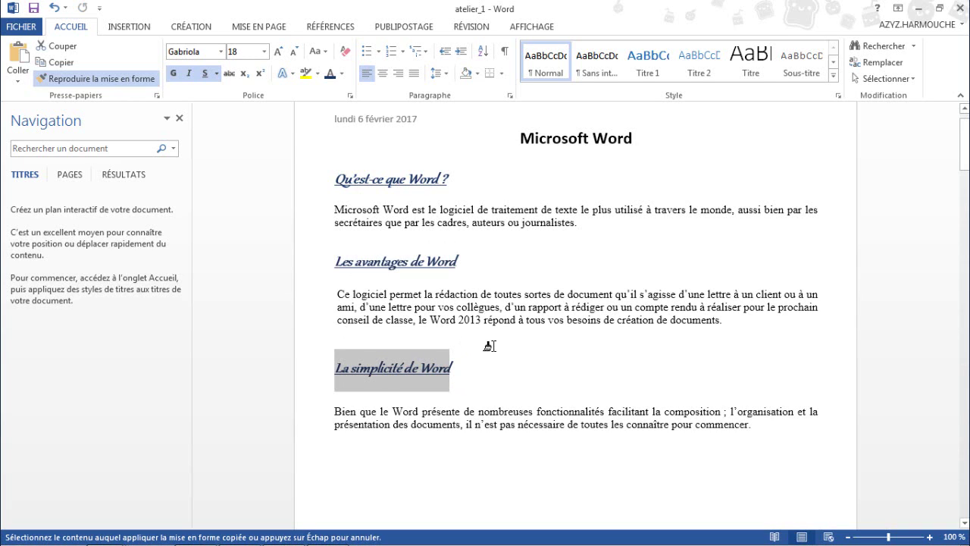
pyautogui.click(87, 80)
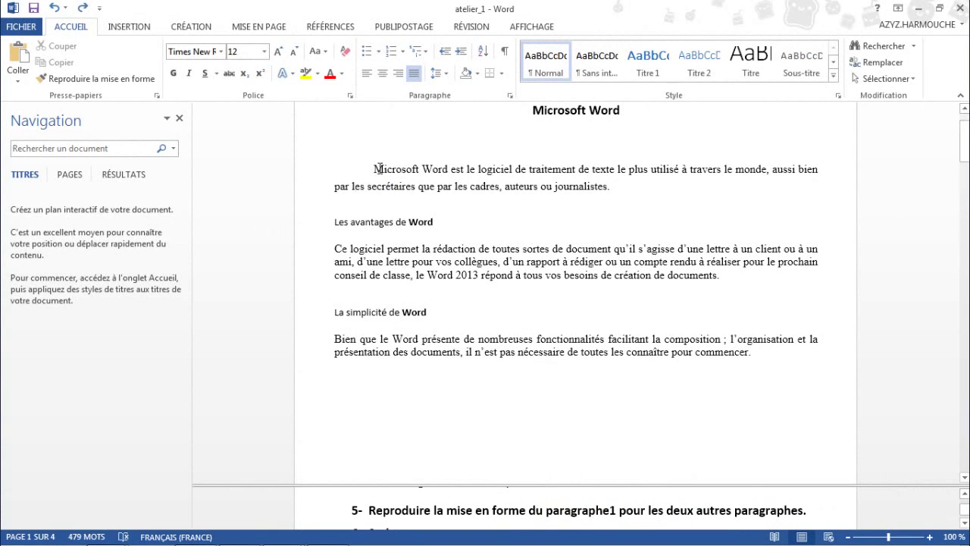
# Paint the first body paragraph's first-line indent and spacing onto the second and third paragraphs
pyautogui.moveTo(374, 168); pyautogui.dragTo(614, 191)
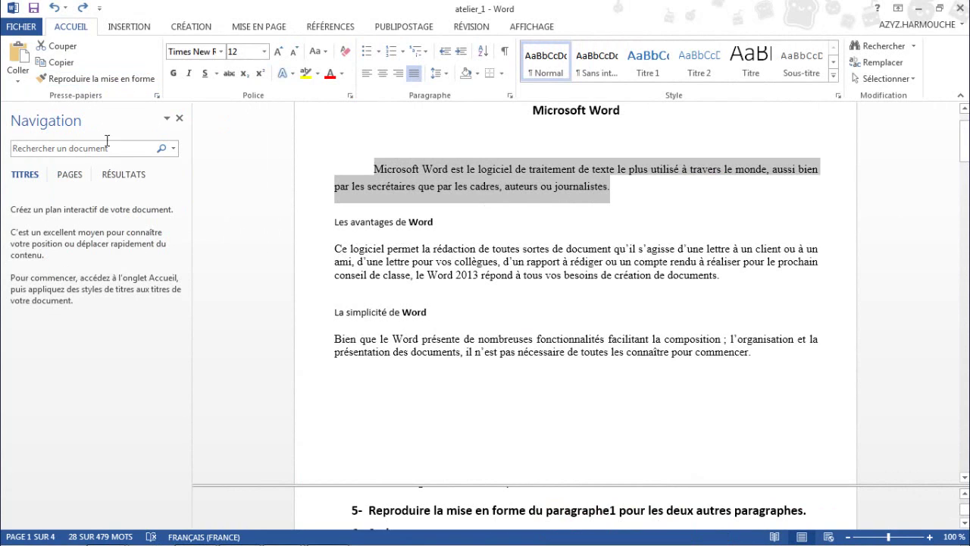
pyautogui.click(83, 78)
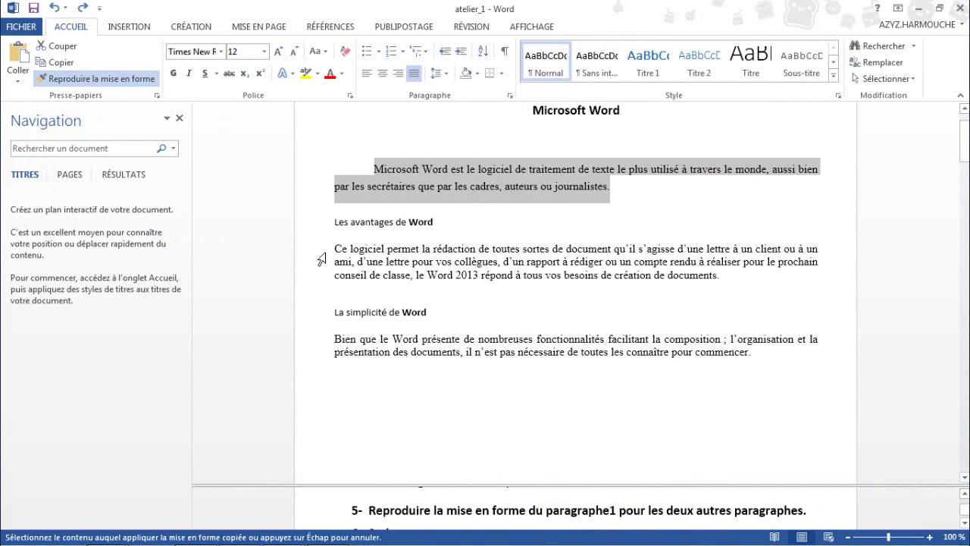
pyautogui.moveTo(334, 249); pyautogui.dragTo(716, 280)
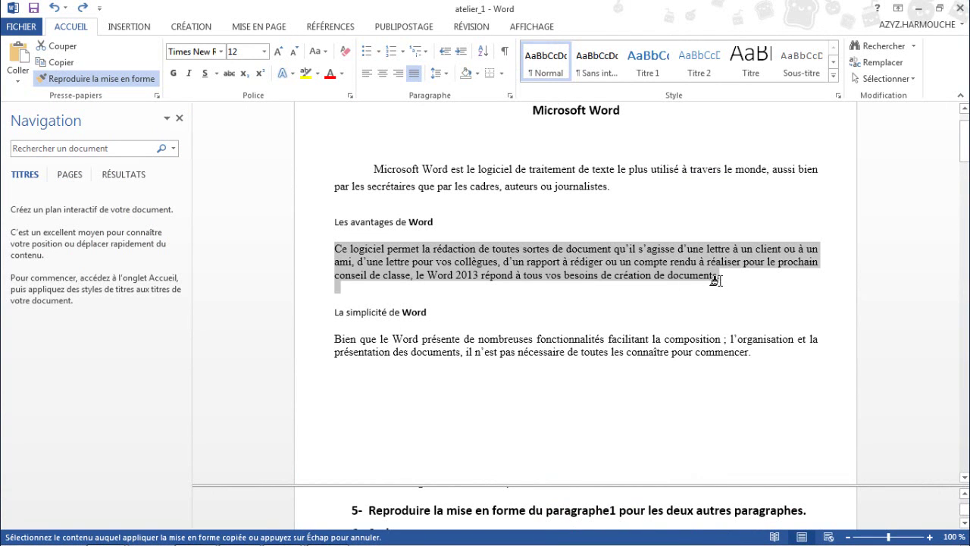
pyautogui.moveTo(716, 280); pyautogui.dragTo(715, 279)
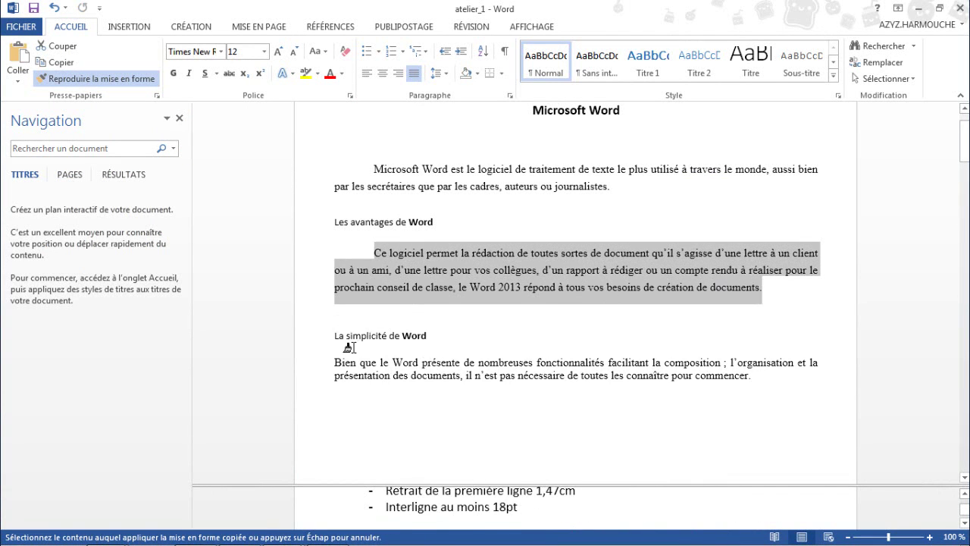
pyautogui.moveTo(334, 362); pyautogui.dragTo(751, 377)
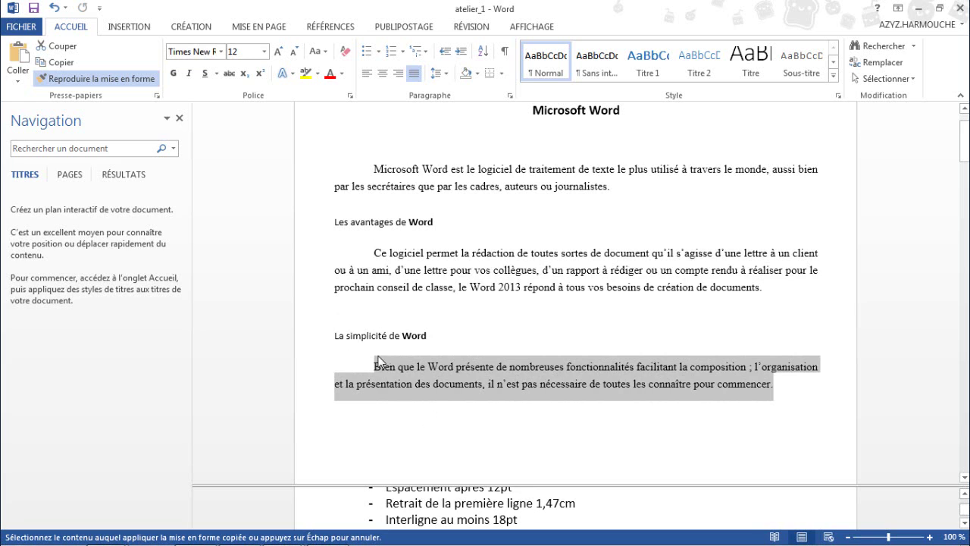
pyautogui.click(63, 82)
pyautogui.click(446, 329)
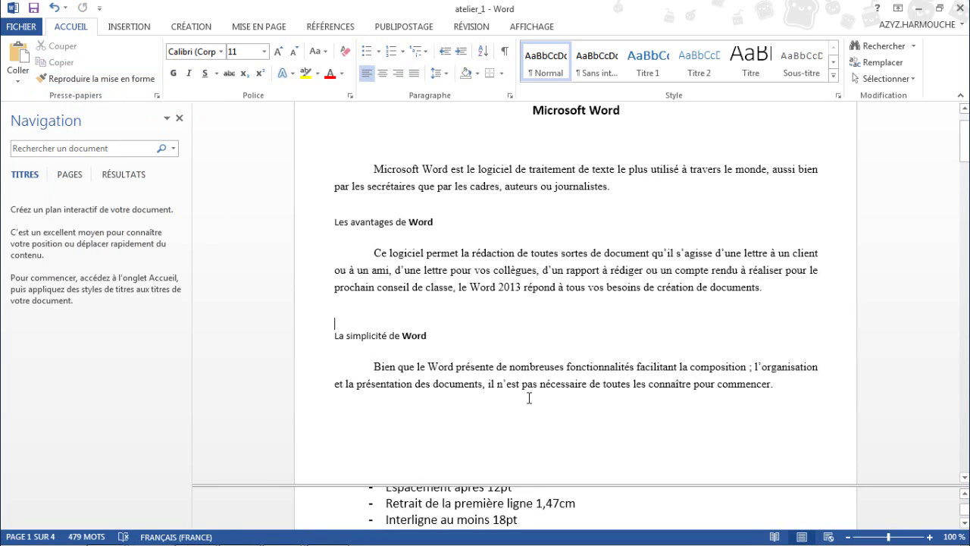